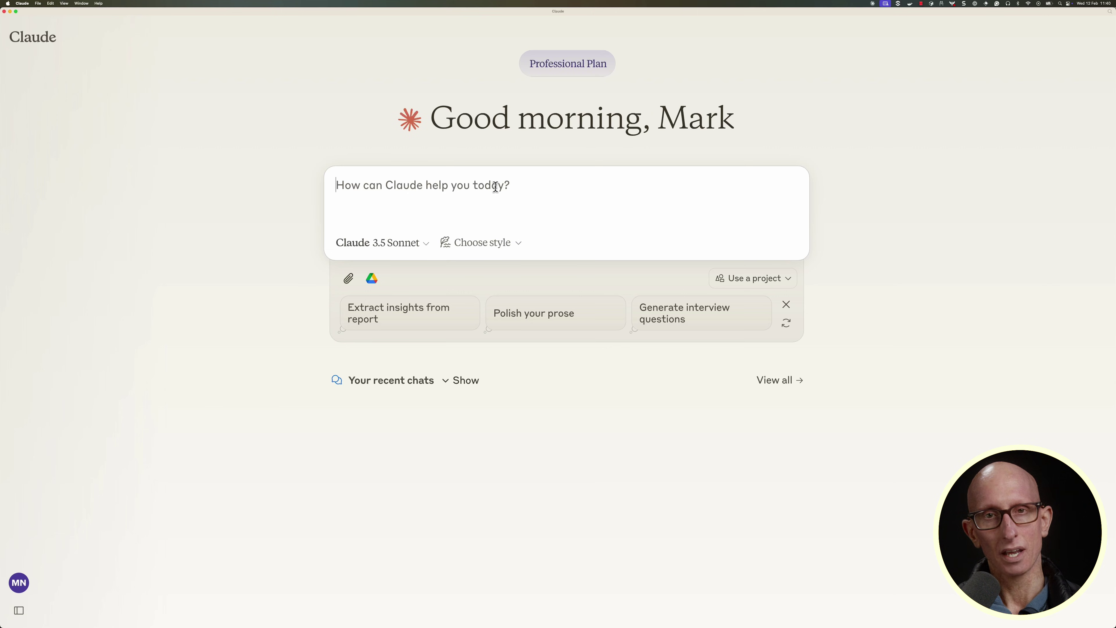
Step: Reveal claude_desktop_config.json from Claude's developer settings and get its file path
key(super+comma)
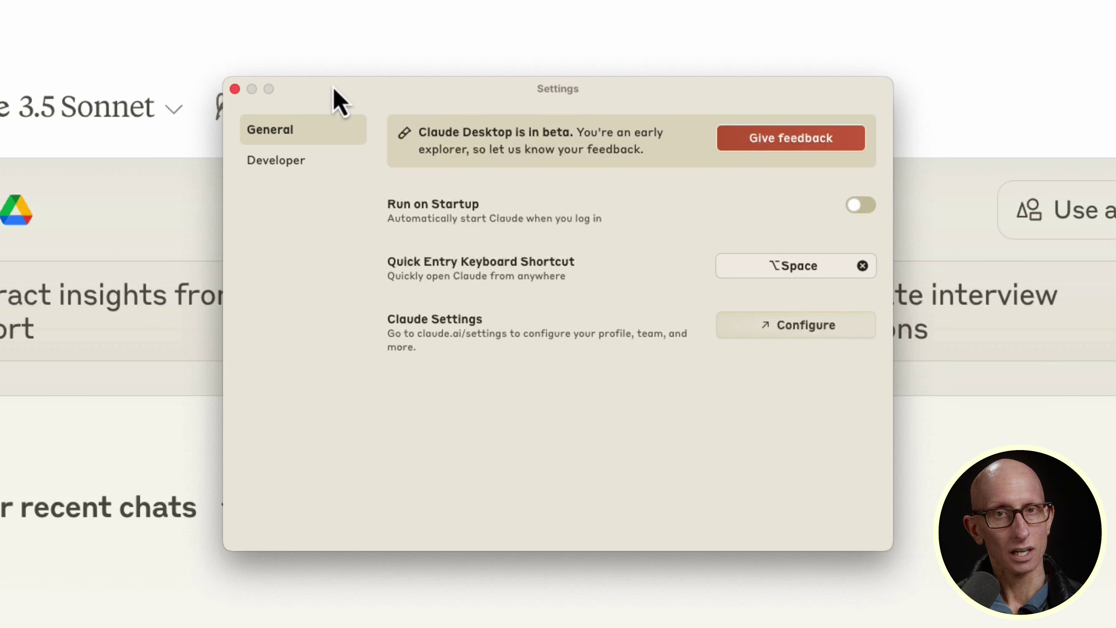
click(299, 162)
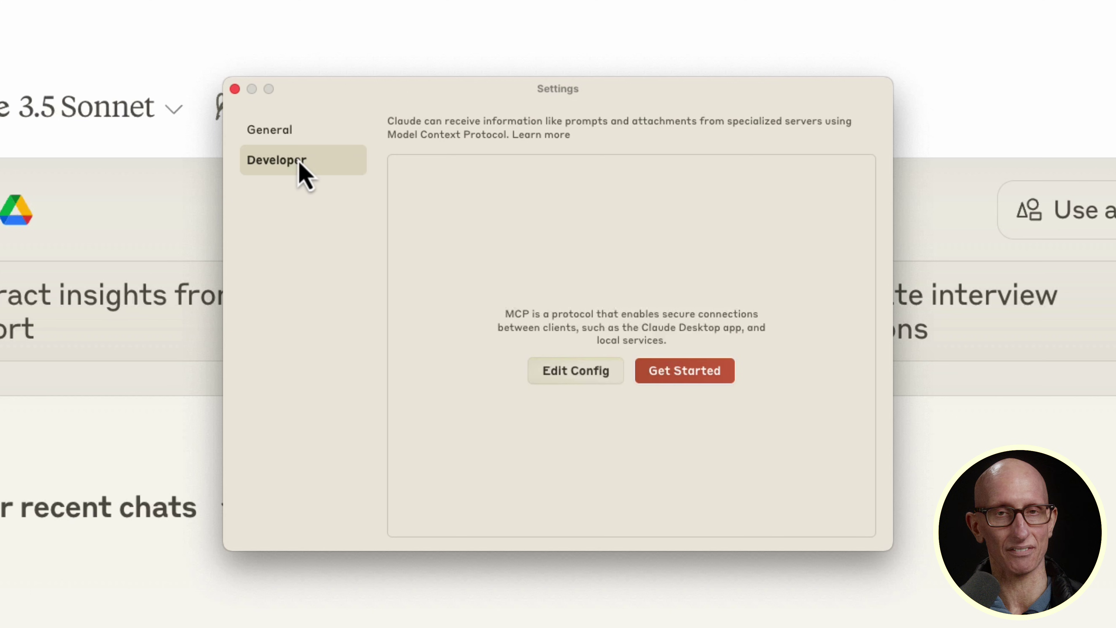
click(572, 373)
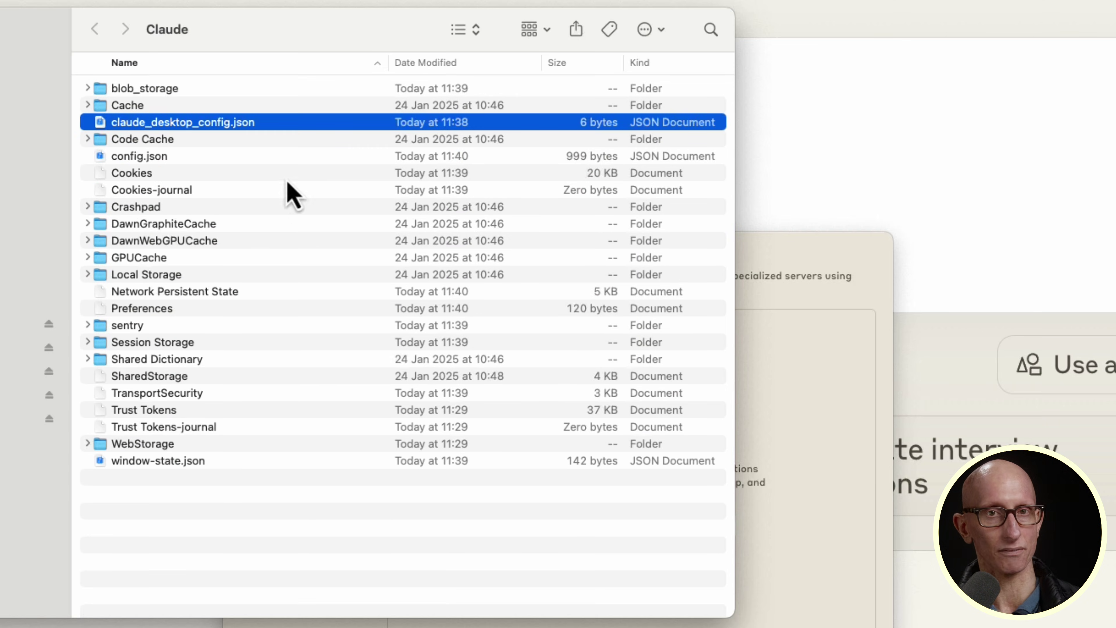
right_click(250, 119)
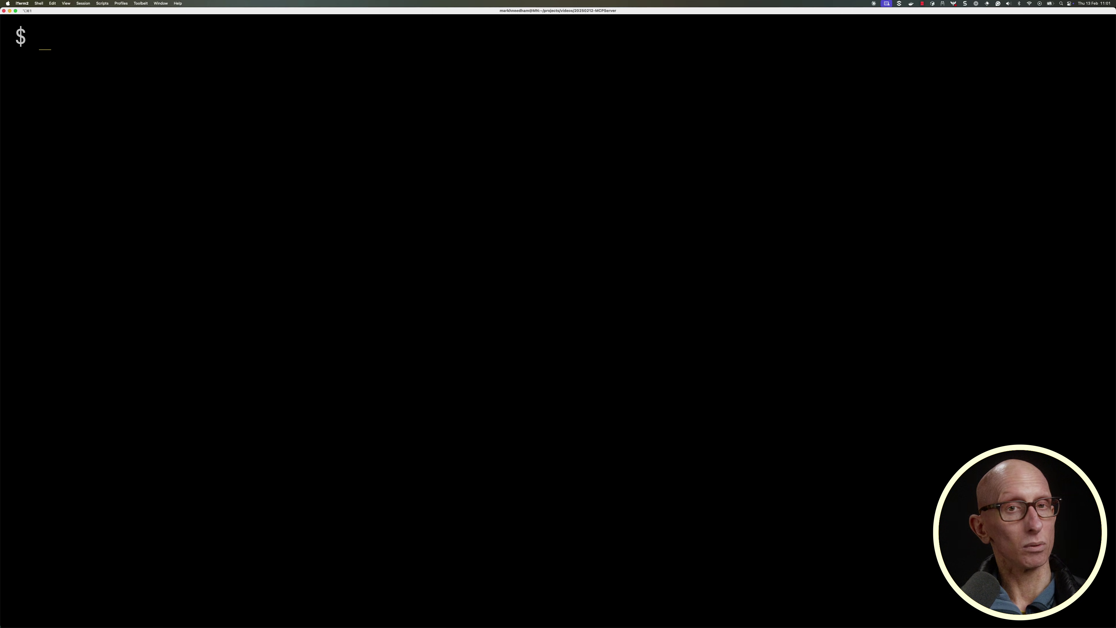
Step: Switch to the terminal and open Claude's claude_desktop_config.json in vim using its full quoted path
text(vim ")
text(/Users/markhneedham/Library/Application Support/Claude/claude_desktop_config.json)
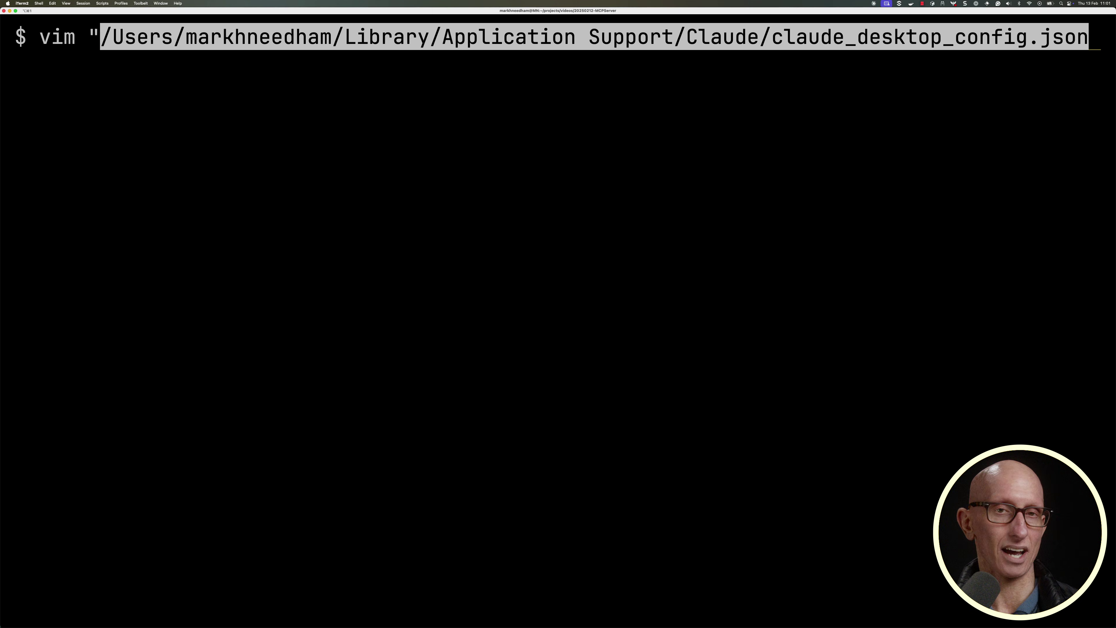
text(")
key(Return)
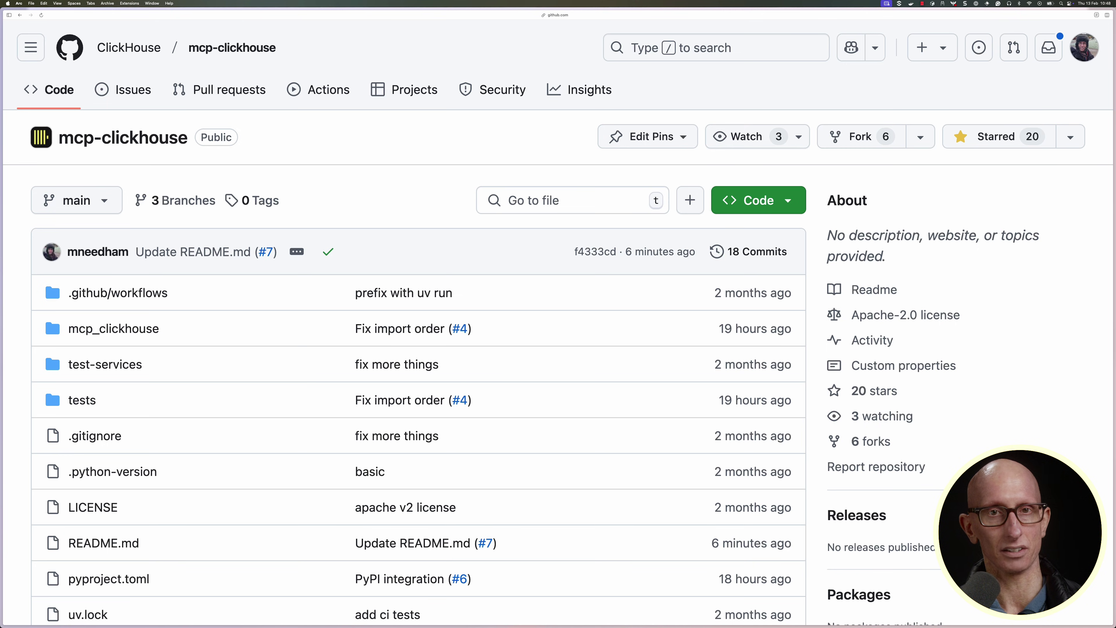
Step: In the mcp-clickhouse GitHub README, find the ClickHouse SQL Playground configuration for Claude Desktop and copy it
scroll(417, 351, down, 20)
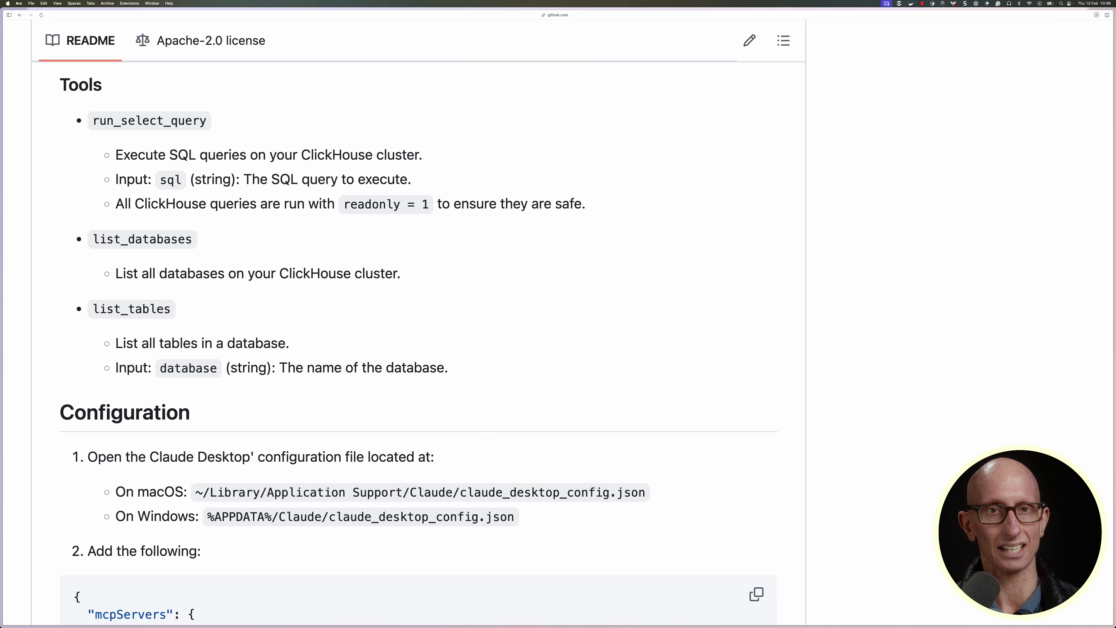
scroll(418, 342, down, 8)
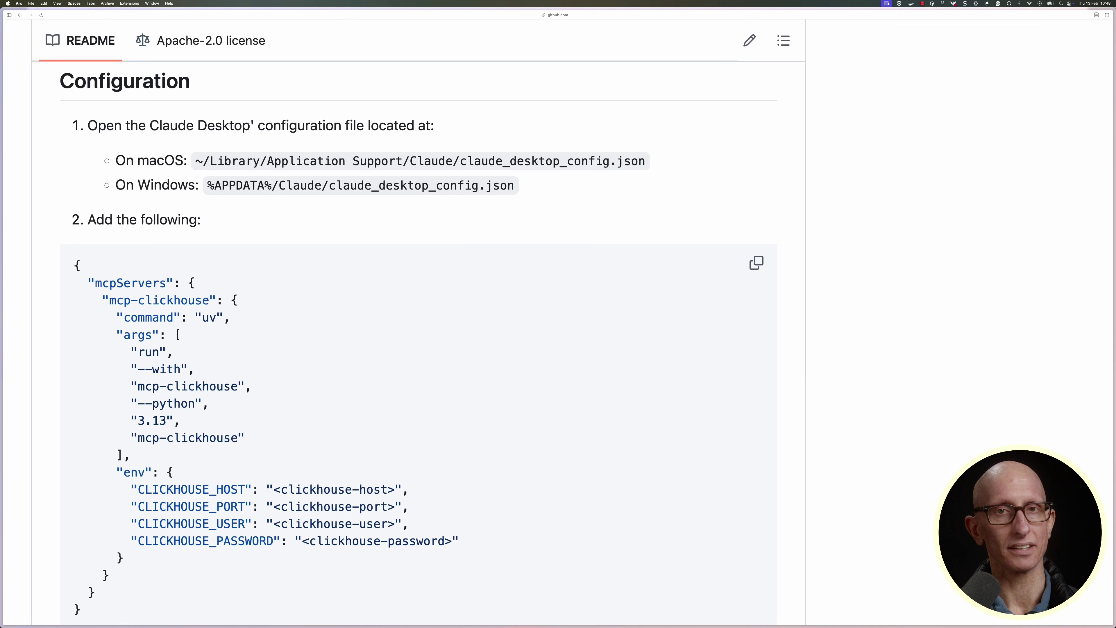
scroll(418, 347, down, 4)
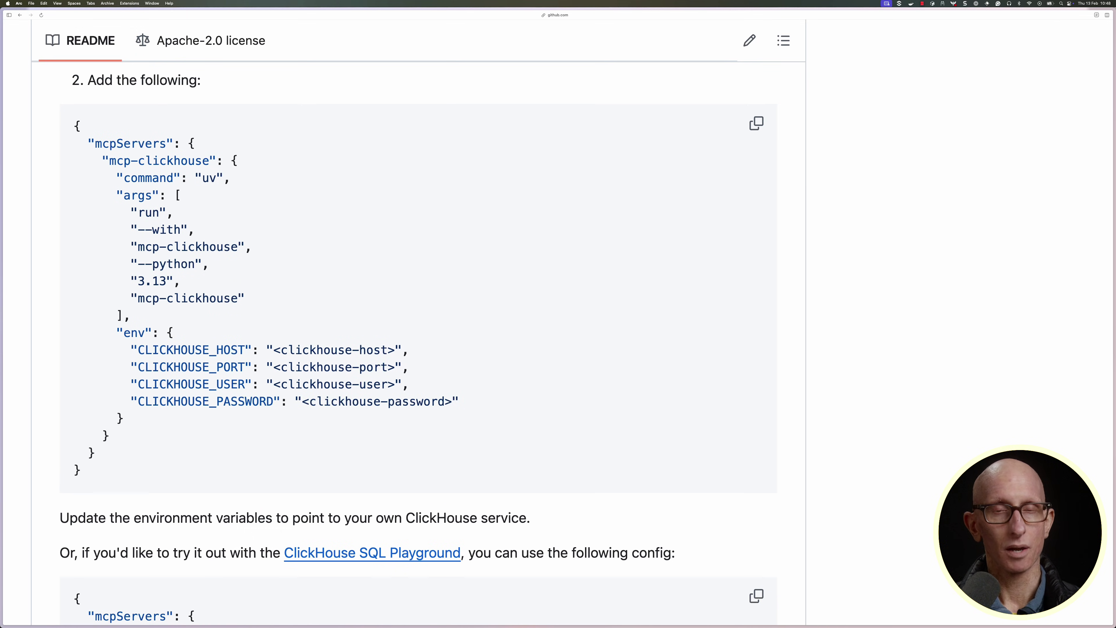
scroll(418, 343, down, 13)
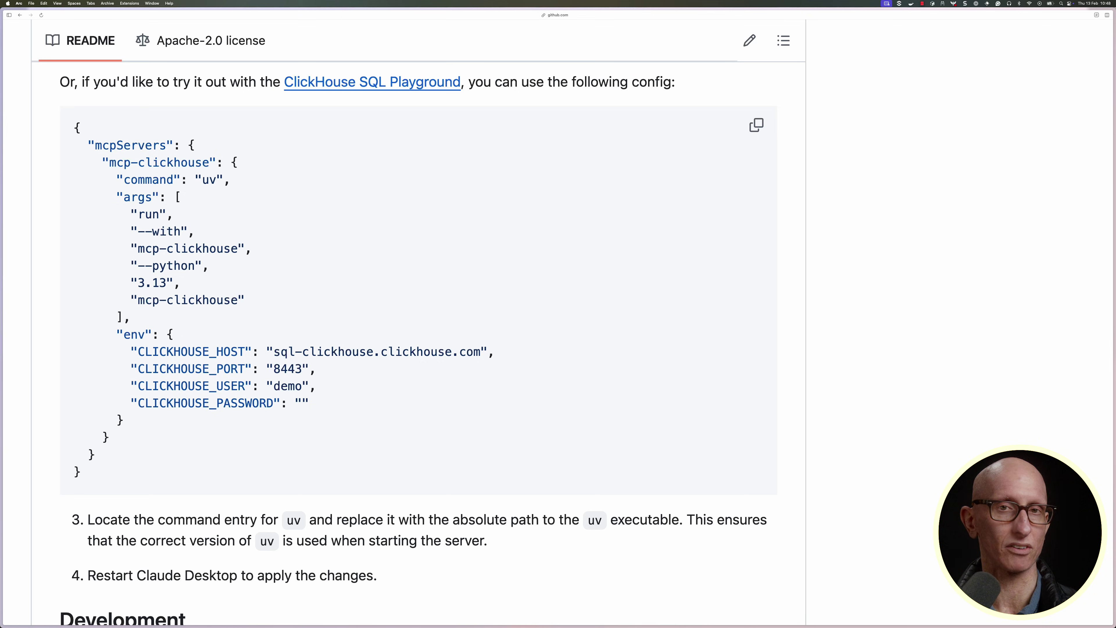
click(756, 128)
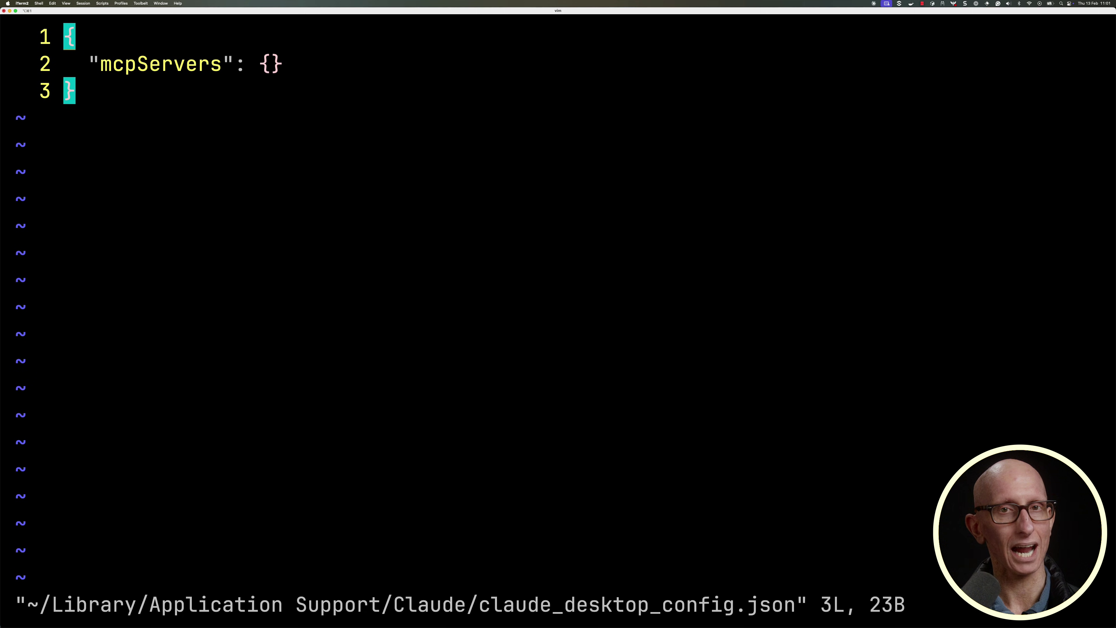
Step: Back in vim, replace the entire contents of claude_desktop_config.json with the copied mcp-clickhouse server configuration
key(d)
key(G)
key(i)
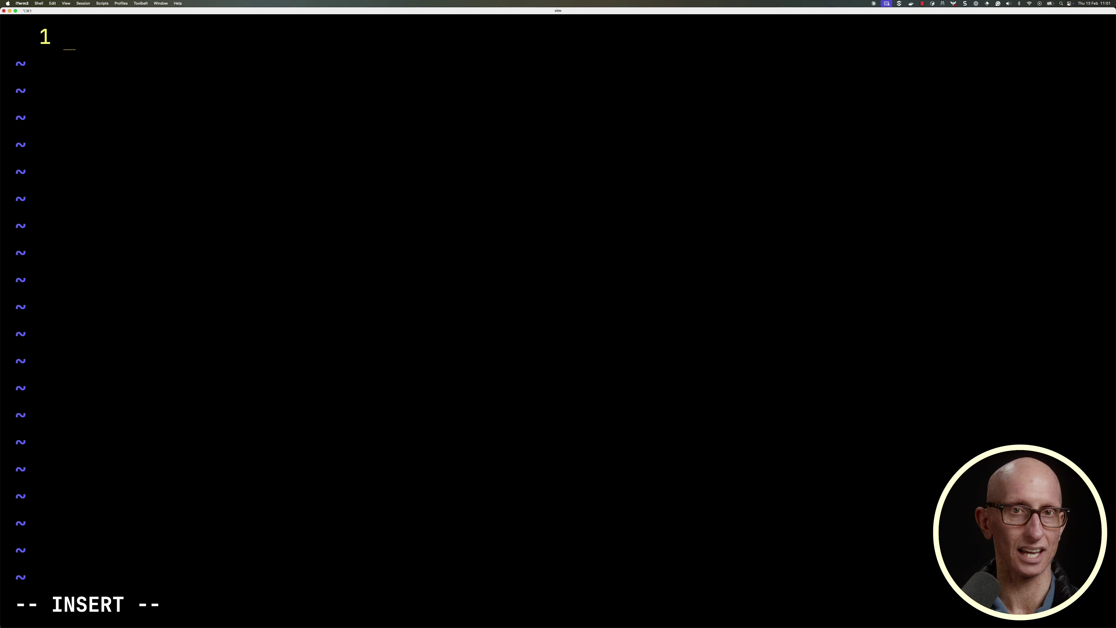
key(super+v)
key(Escape)
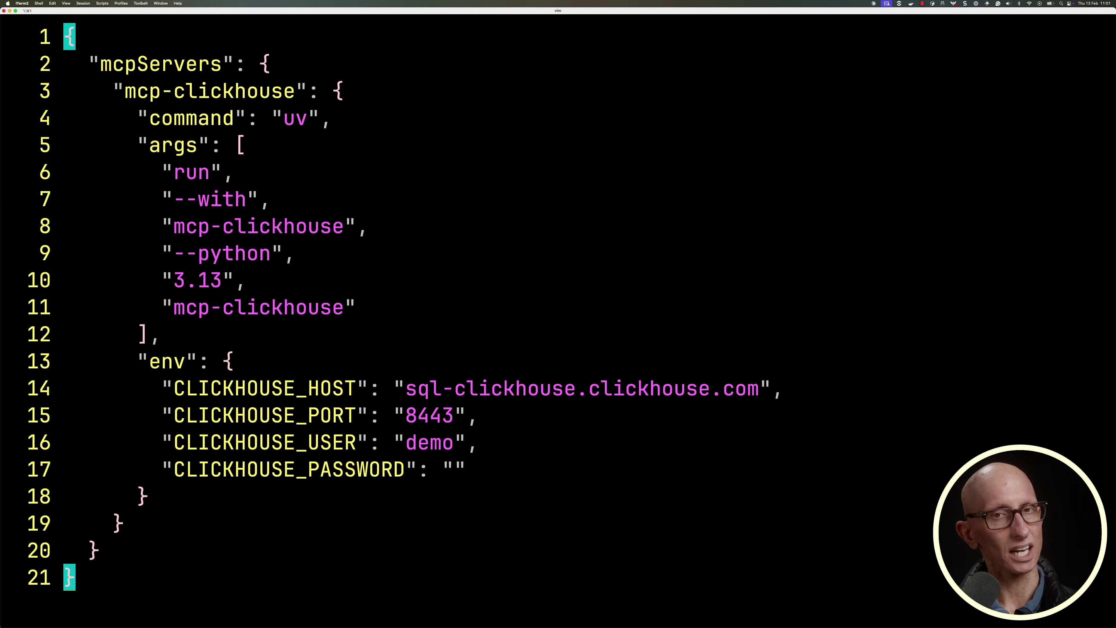
Step: Change the server's command entry to the absolute path of the uv executable in .cargo/bin and save the file
text(?uv)
key(Return)
key(i)
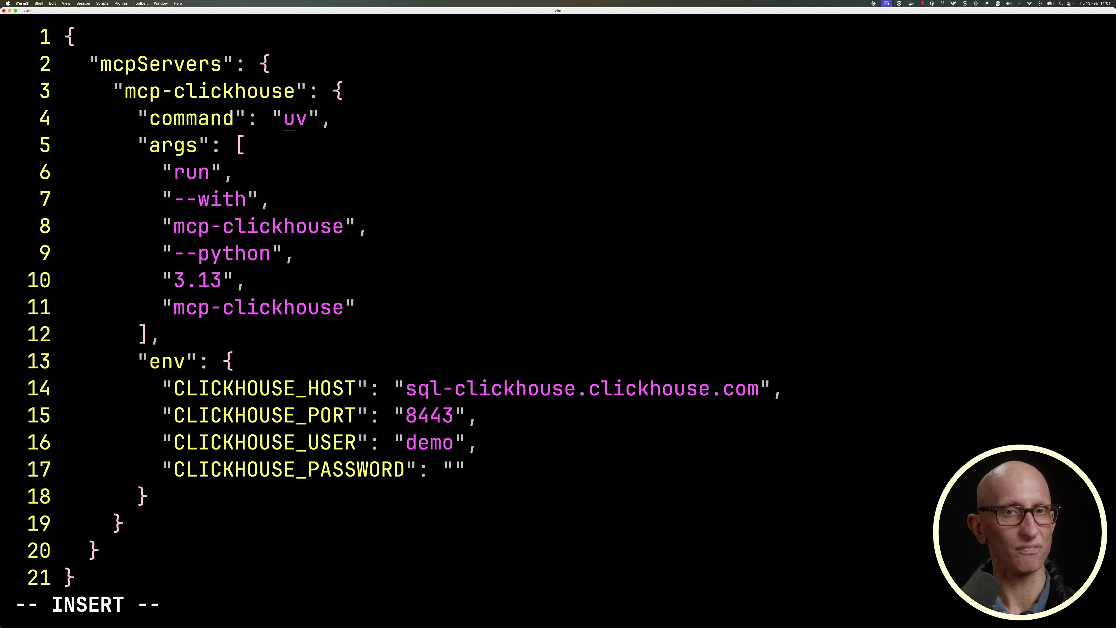
key(super+v)
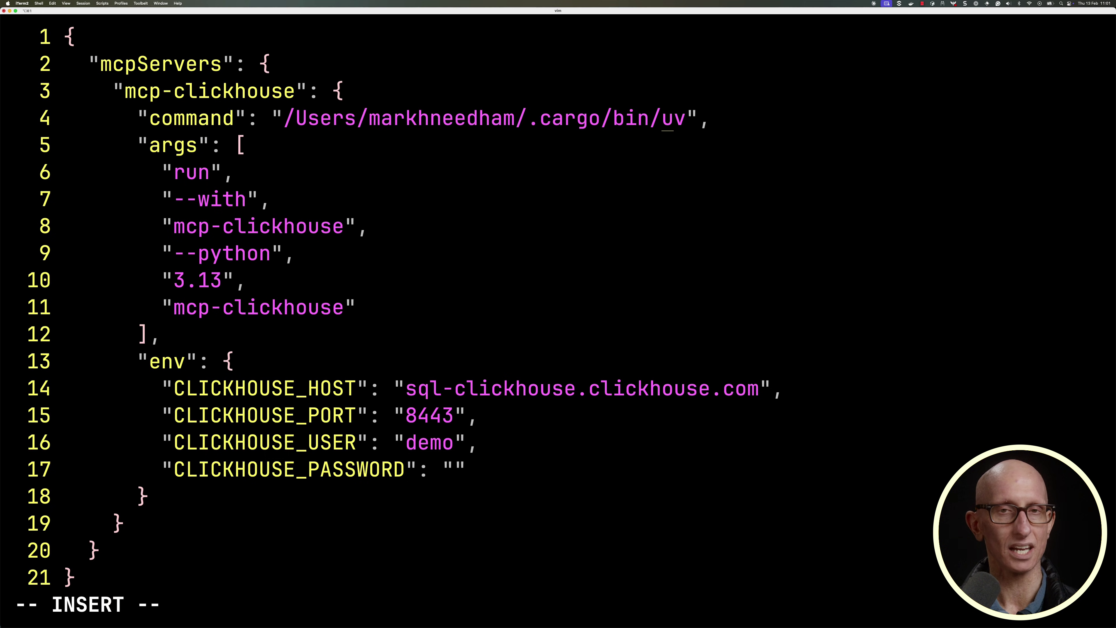
key(Escape)
text(:w)
key(Return)
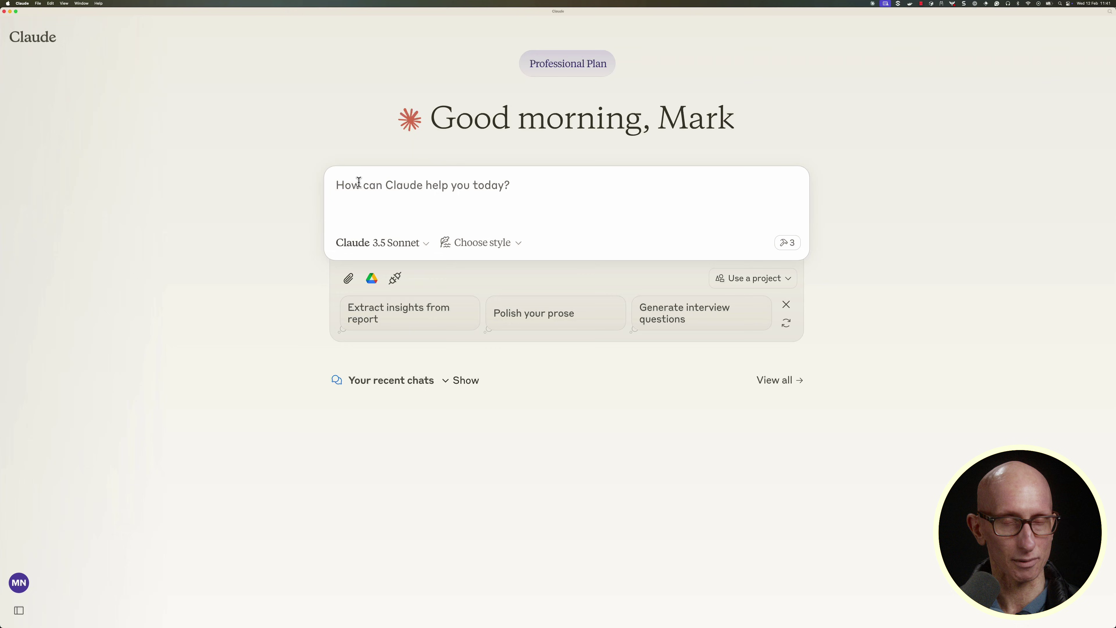
Step: In Claude, ask "What data do we have?" and allow mcp-clickhouse's list_databases and list_tables tools for this chat
click(789, 247)
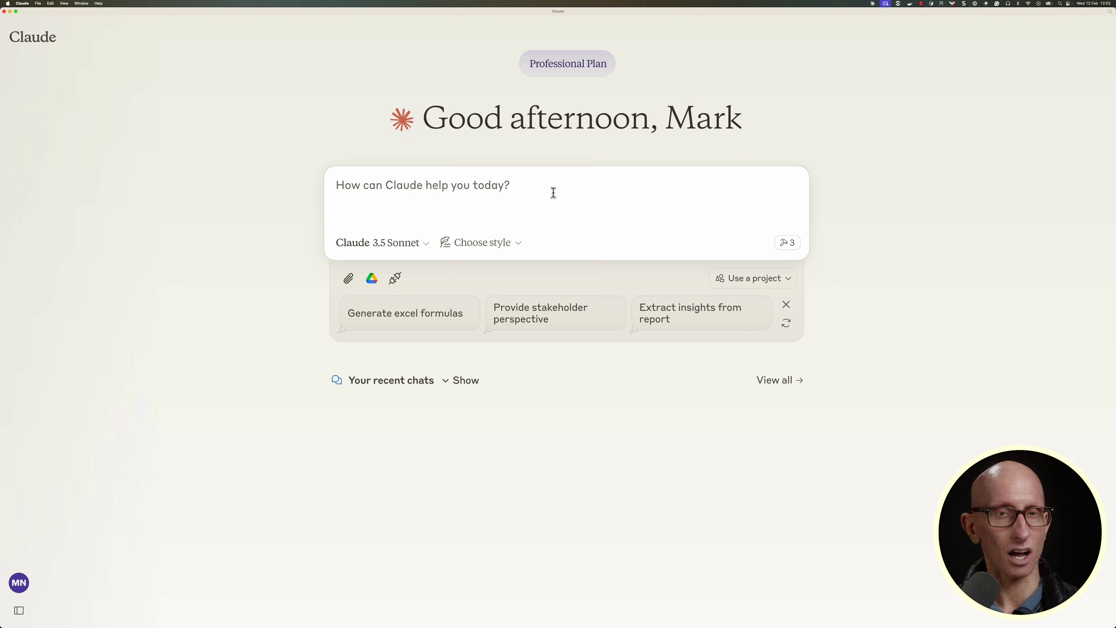
text(What data do we have?)
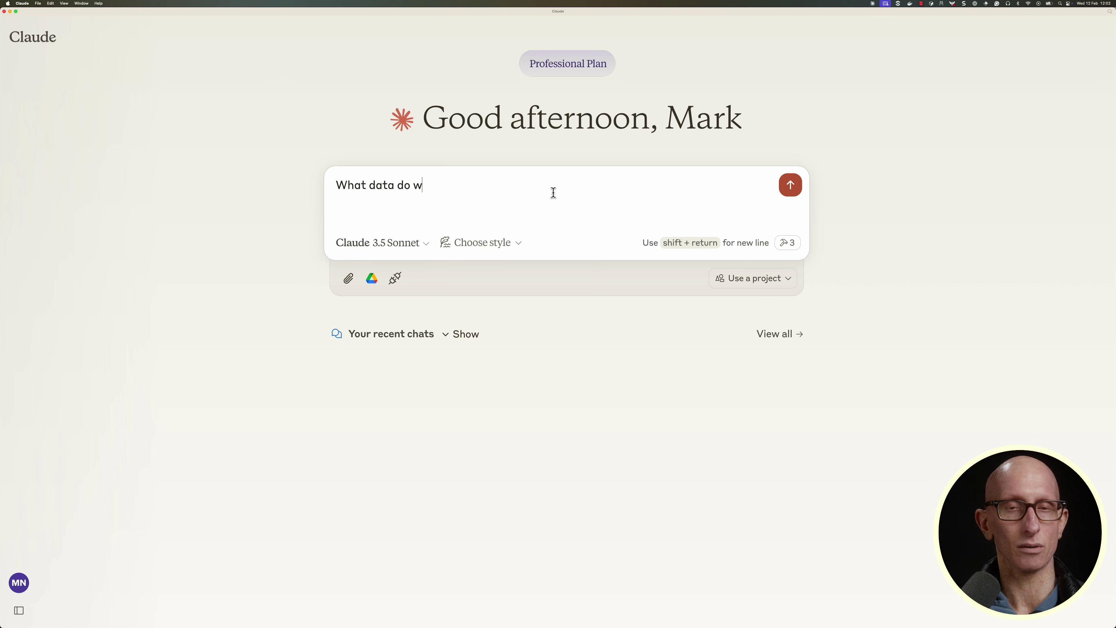
key(Return)
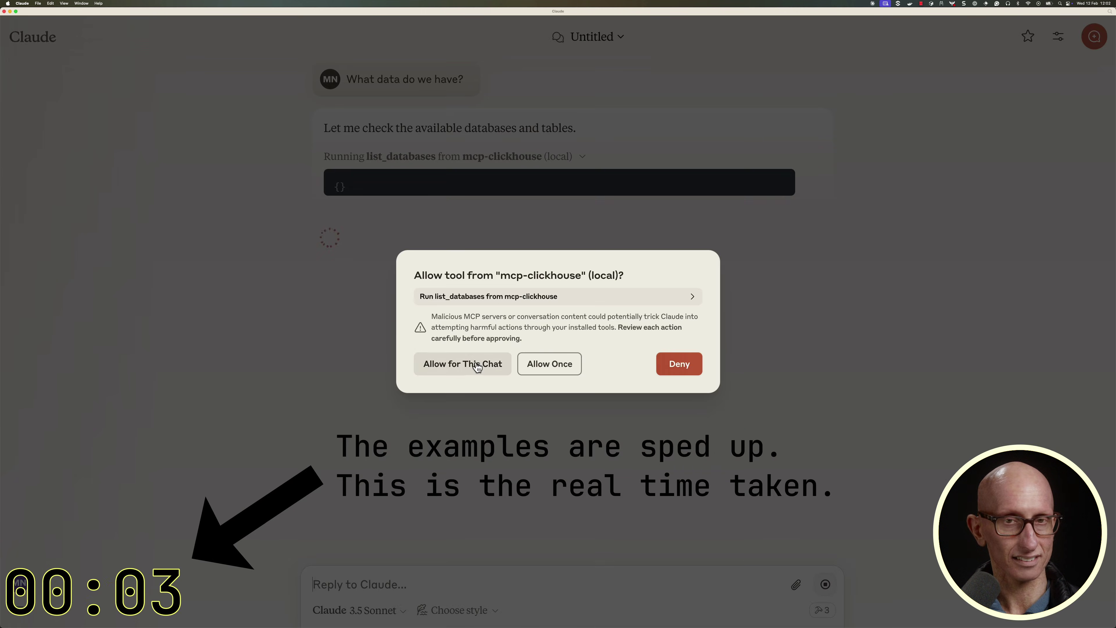
click(475, 363)
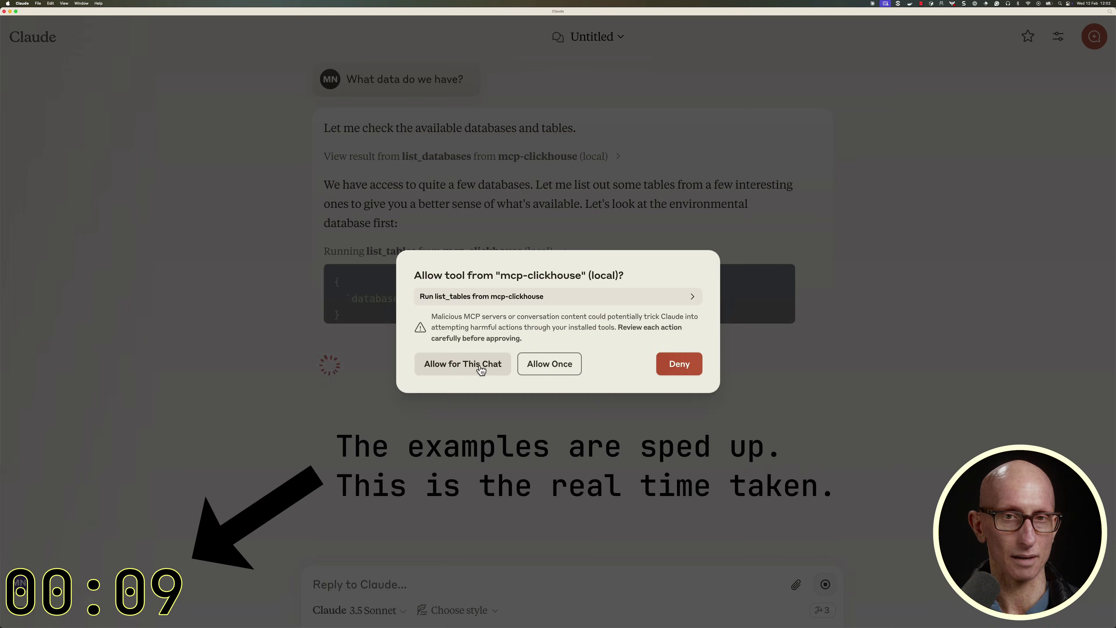
click(478, 365)
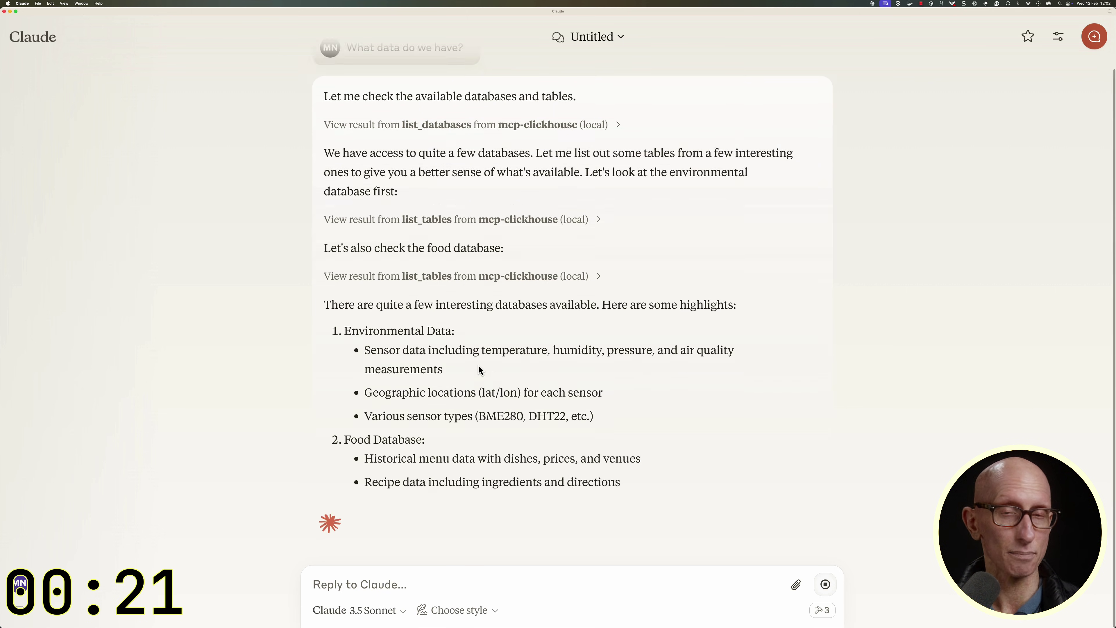
Step: Ask "Any financial data?" and allow the run_select_query tool for this chat
click(400, 579)
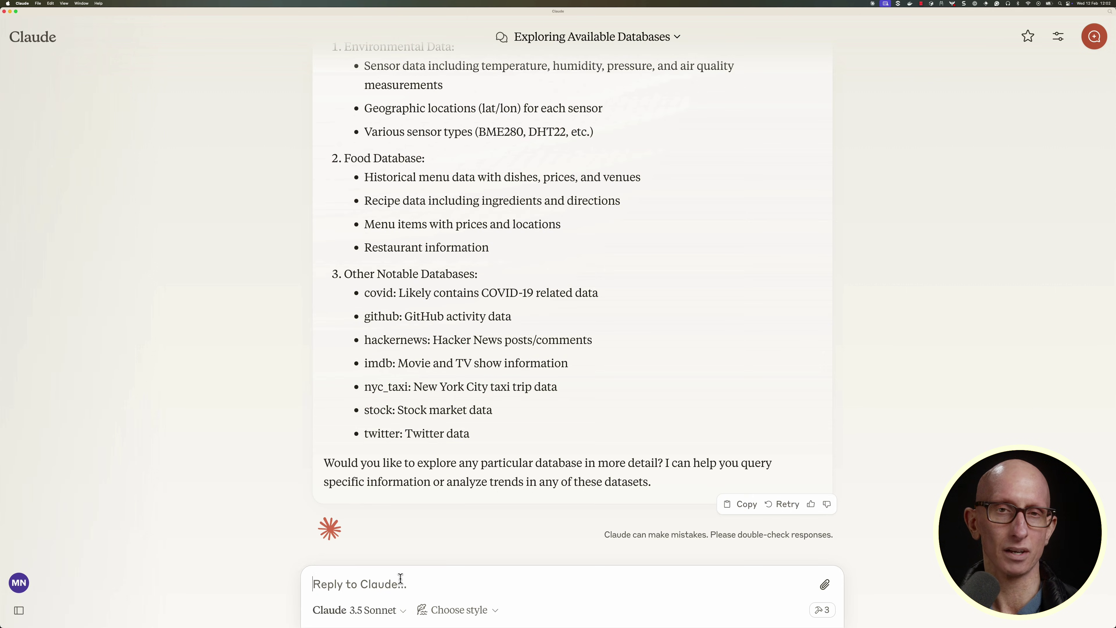
text(Any financ)
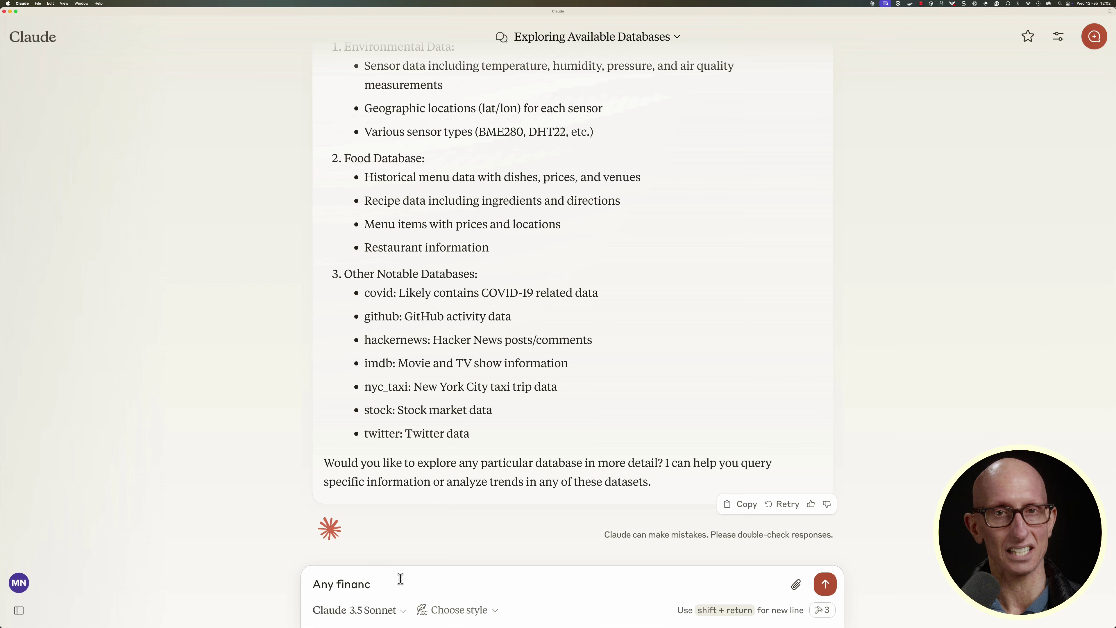
text(ial data?)
key(Return)
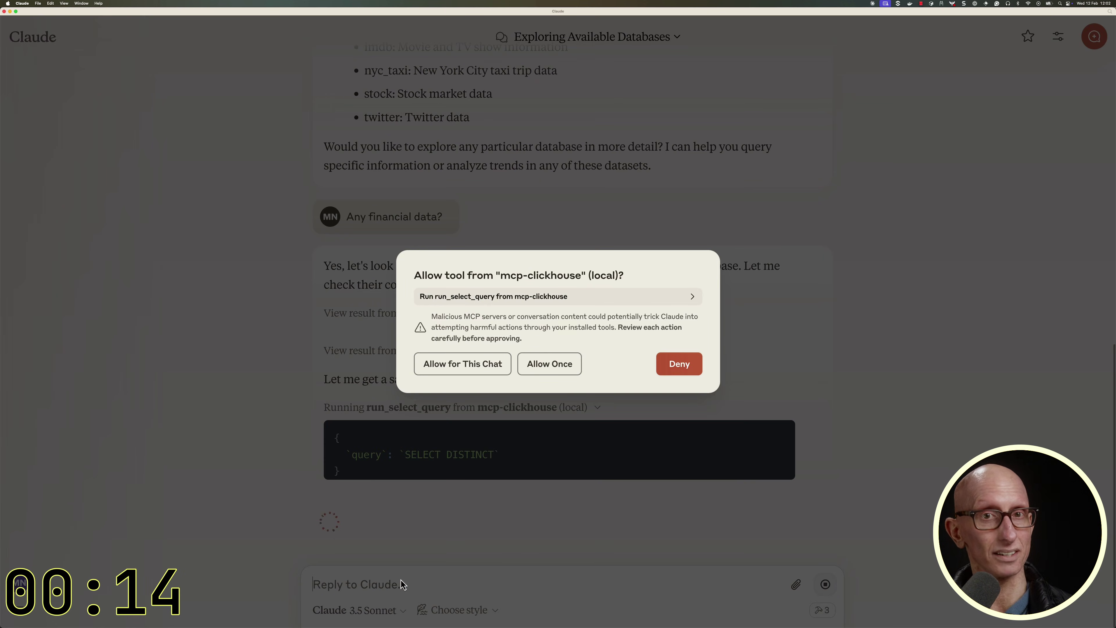
click(475, 368)
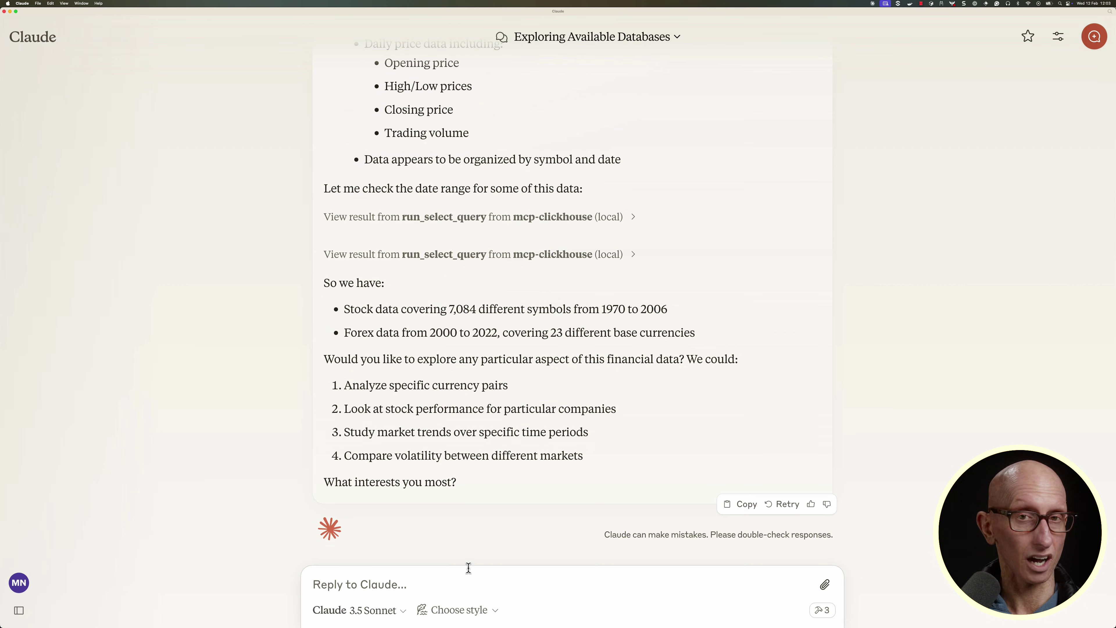
Step: Inspect the two date-range queries run on the forex and stock tables, including the stock query's full result
click(632, 255)
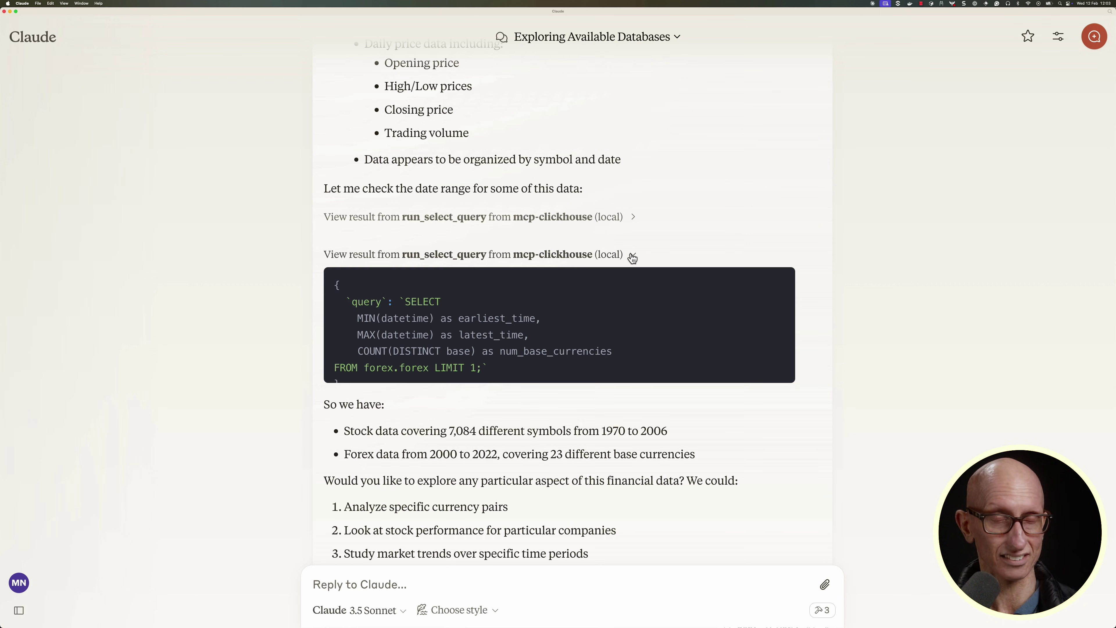
click(634, 257)
click(634, 218)
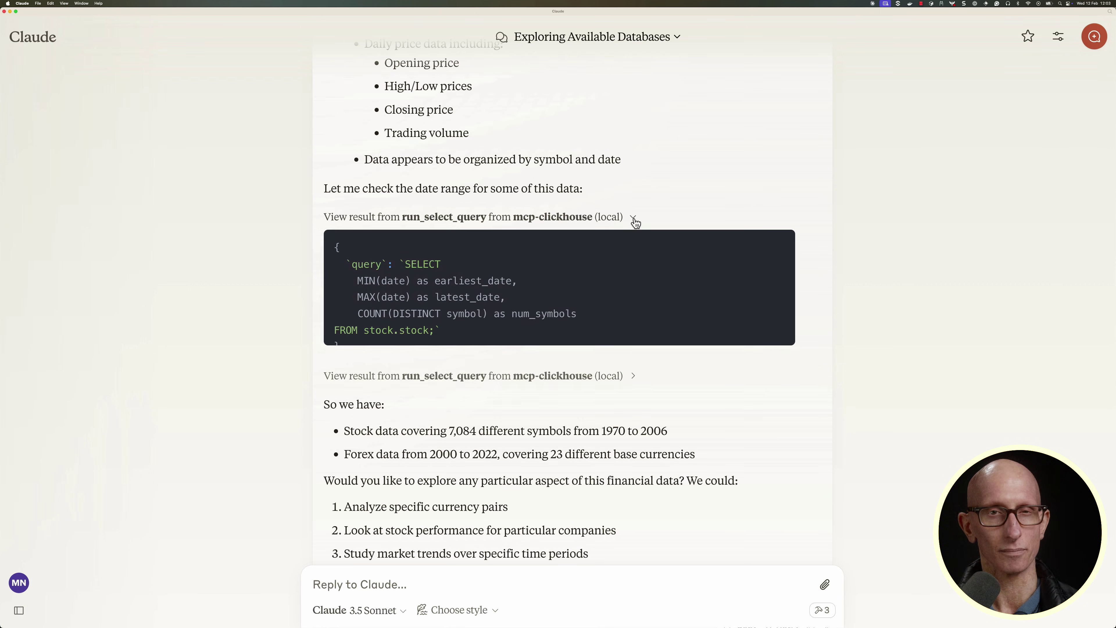
click(754, 249)
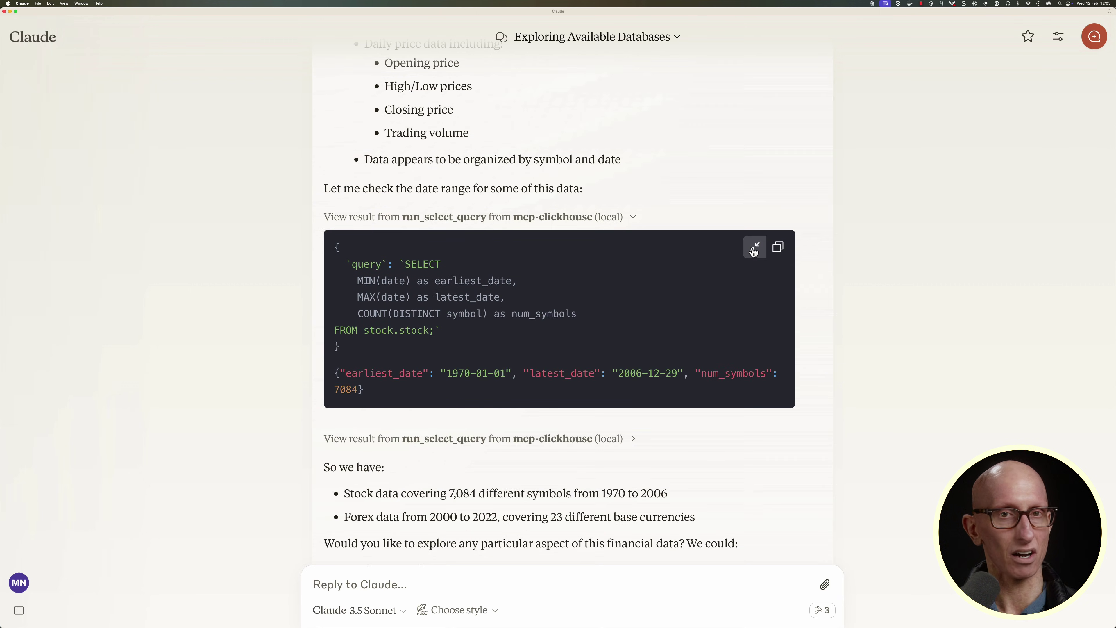
click(632, 217)
Step: Ask "Can you create a multi-line chart showing which tech stocks were worst hit by the dotcom bubble?"
text(Can you c)
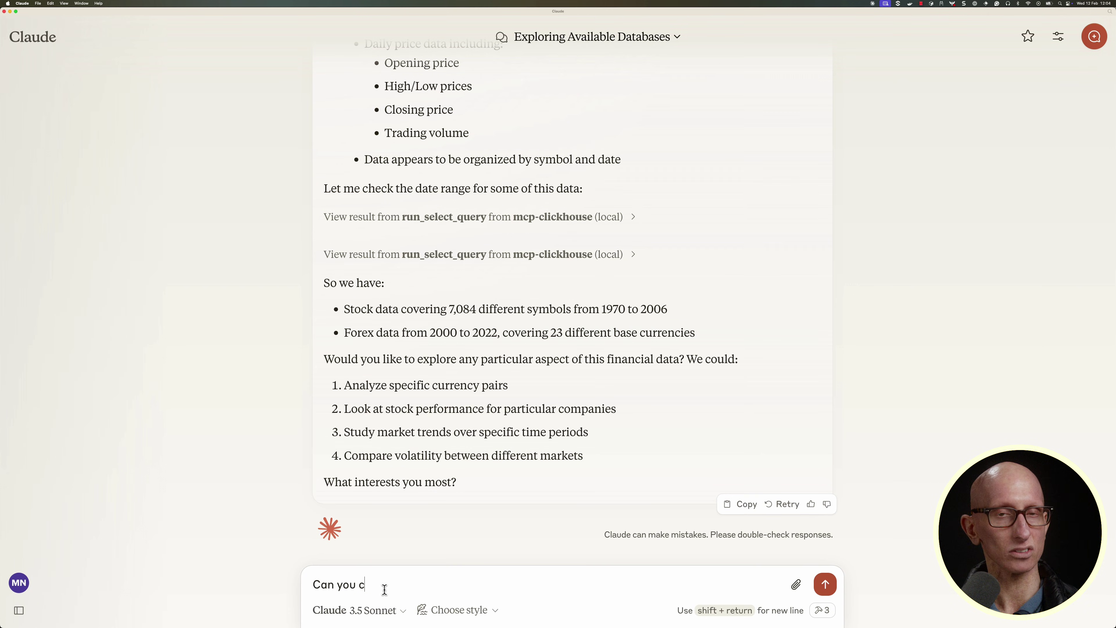
text(reate a multi-line chart showing which tech stocks were worst hit by the tech)
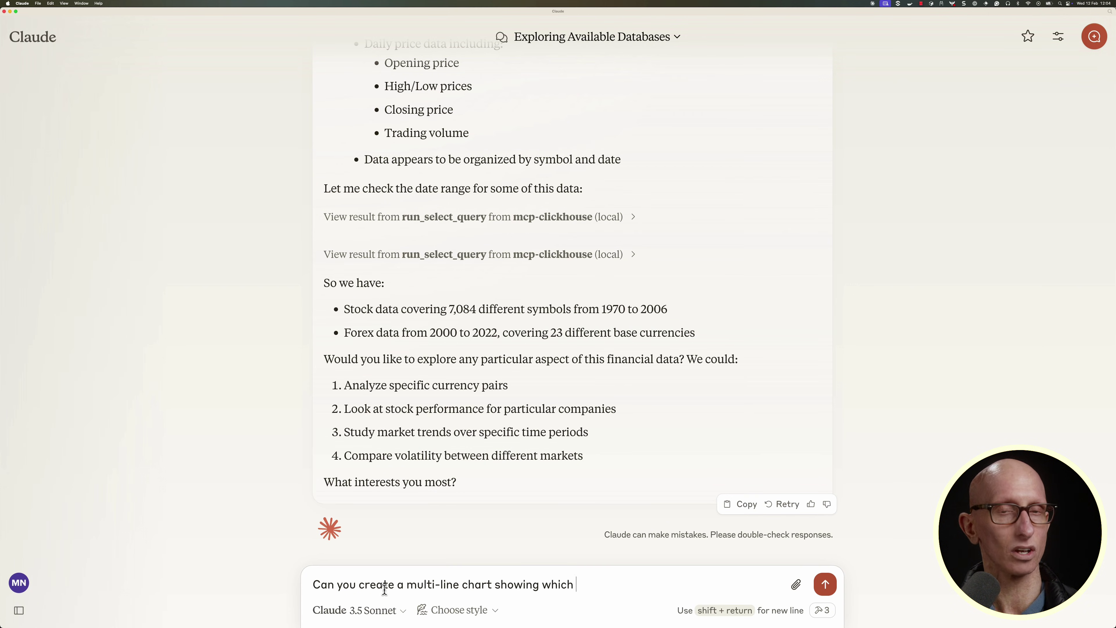
key(BackSpace)
key(BackSpace)
key(BackSpace)
key(BackSpace)
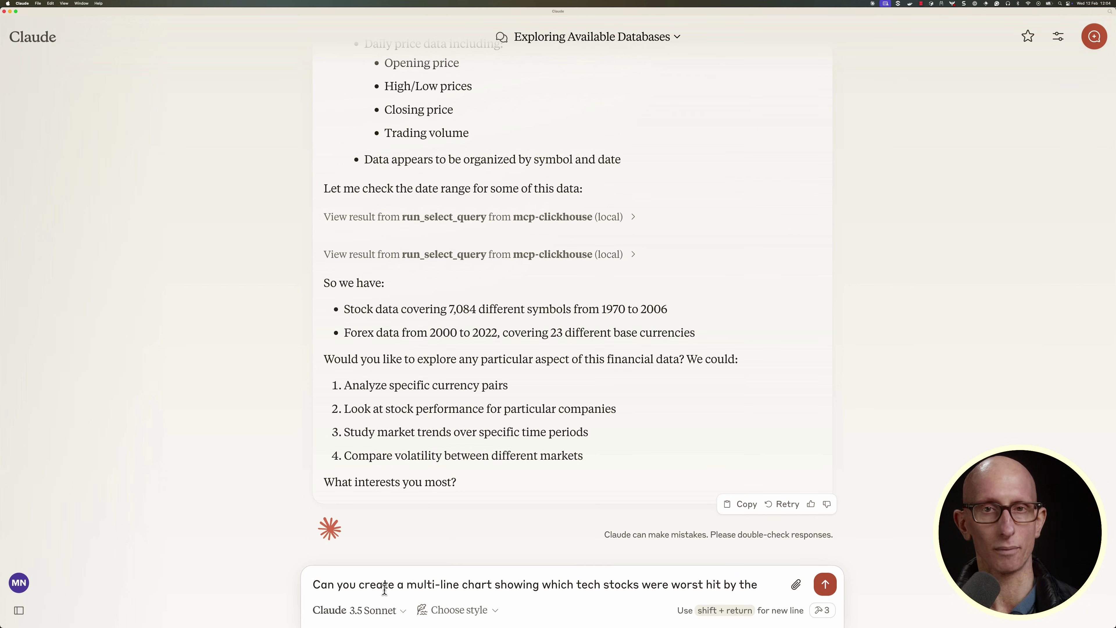
text(dot)
text(com bubble?)
key(Return)
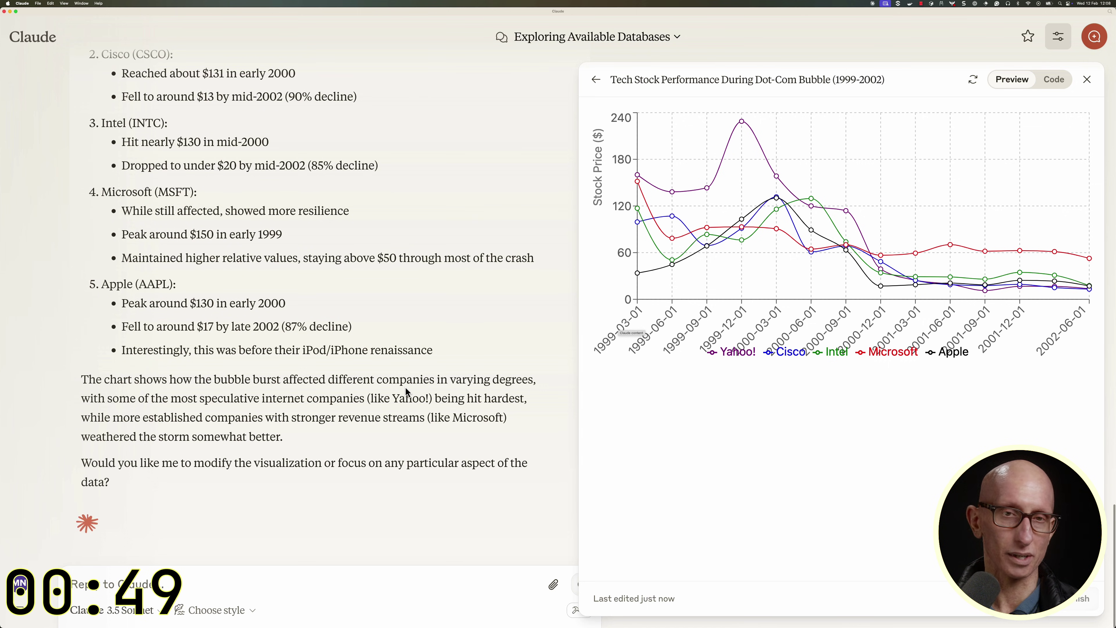
Step: Review the chart's written observations and ask the follow-up "And what was the recovery like?"
scroll(350, 227, up, 5)
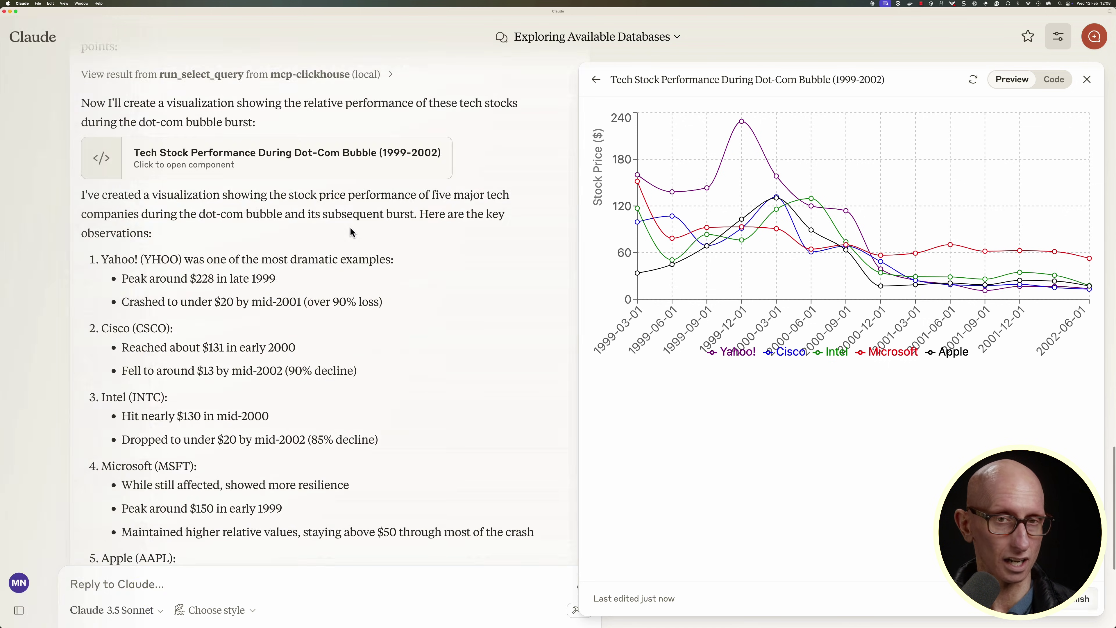
scroll(351, 227, down, 5)
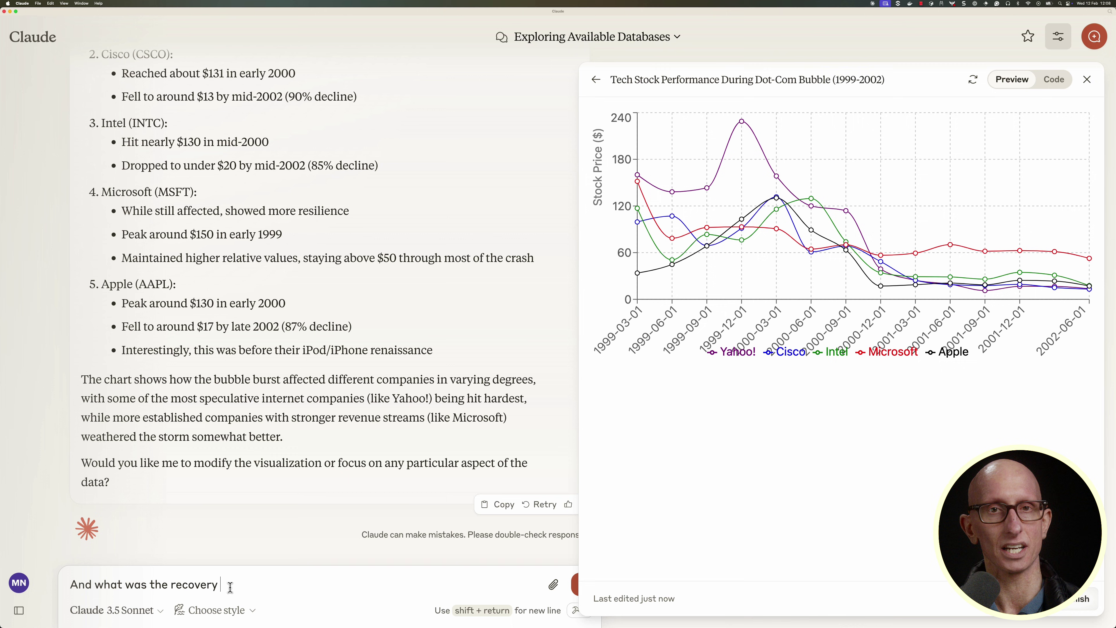
text(?)
key(Return)
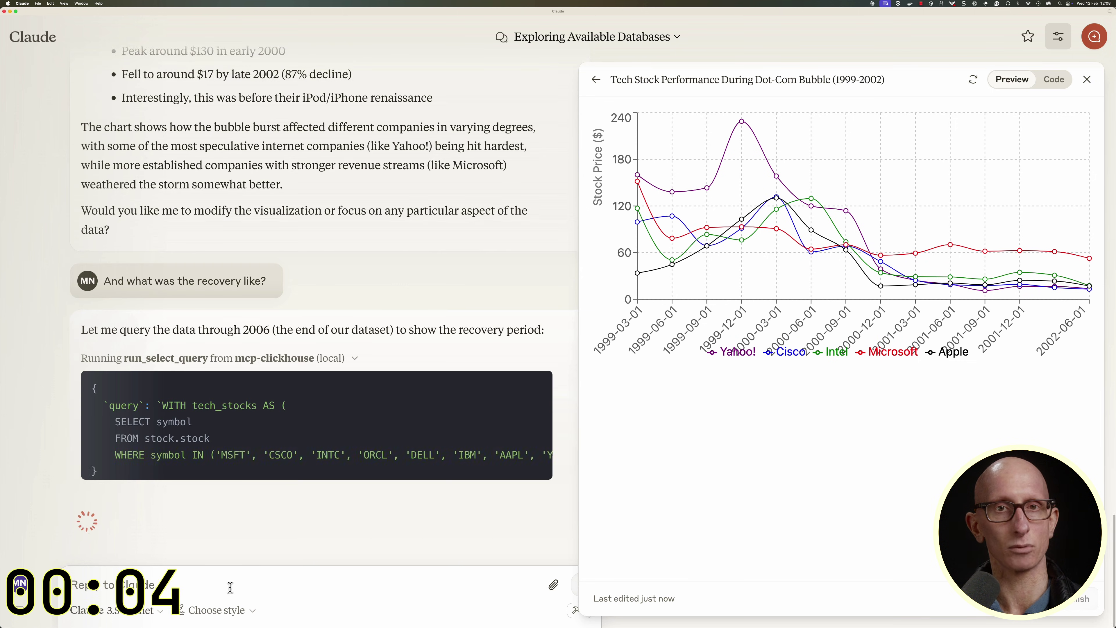